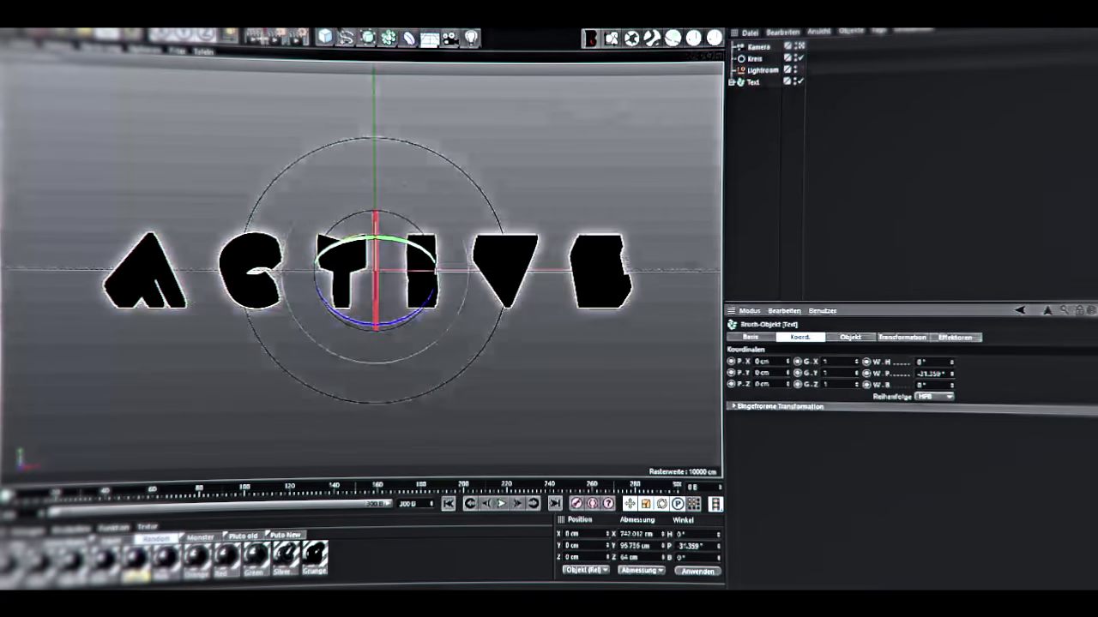
# Select the newly added camera in the Object Manager.
pyautogui.click(742, 47)
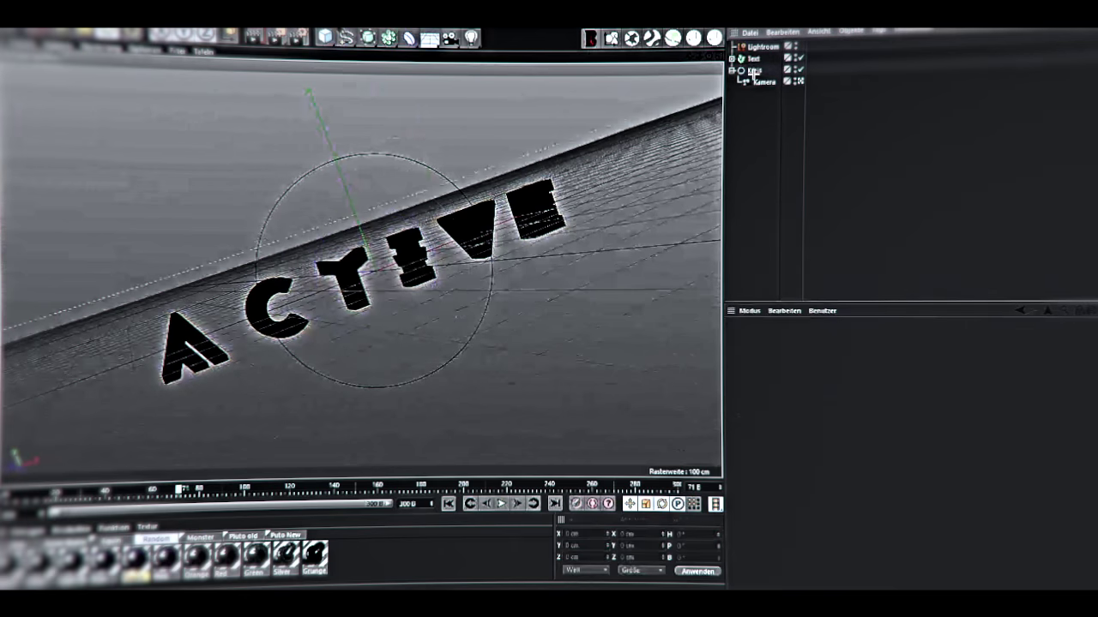
# Rotate the Kreis circle to swing the camera around the ACTIVE text.
pyautogui.moveTo(422, 291)
pyautogui.mouseDown()
pyautogui.moveTo(436, 313)
pyautogui.moveTo(386, 314)
pyautogui.moveTo(417, 294)
pyautogui.moveTo(309, 180)
pyautogui.mouseUp()
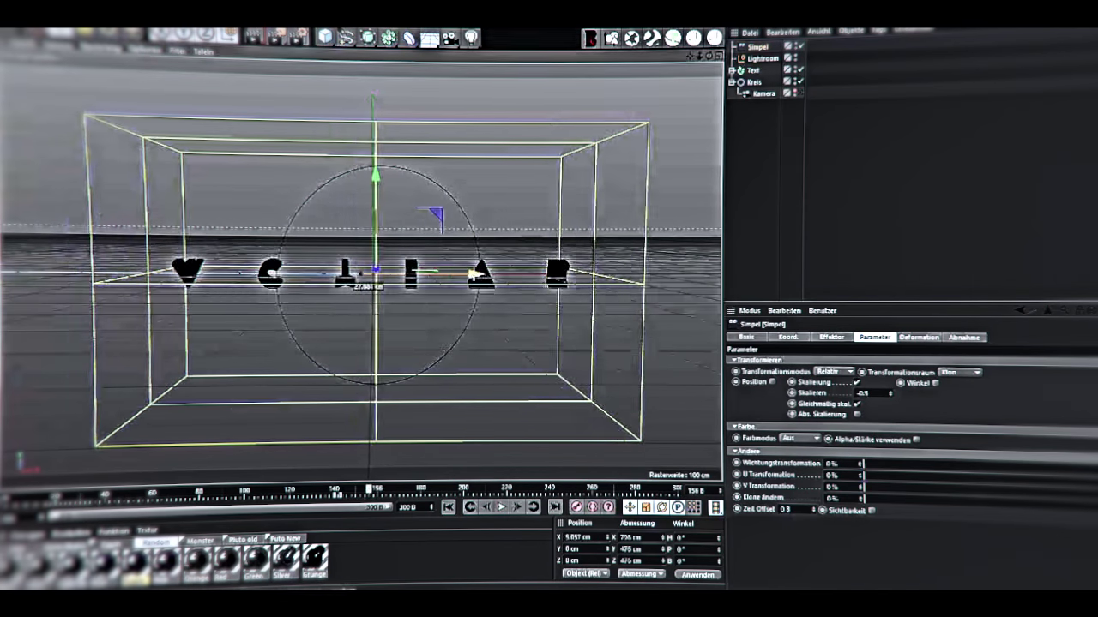
# Move the Simpel scale key to frame 160 and raise the Random effector strength.
pyautogui.moveTo(364, 495)
pyautogui.mouseDown()
pyautogui.moveTo(397, 495)
pyautogui.moveTo(354, 478)
pyautogui.mouseUp()
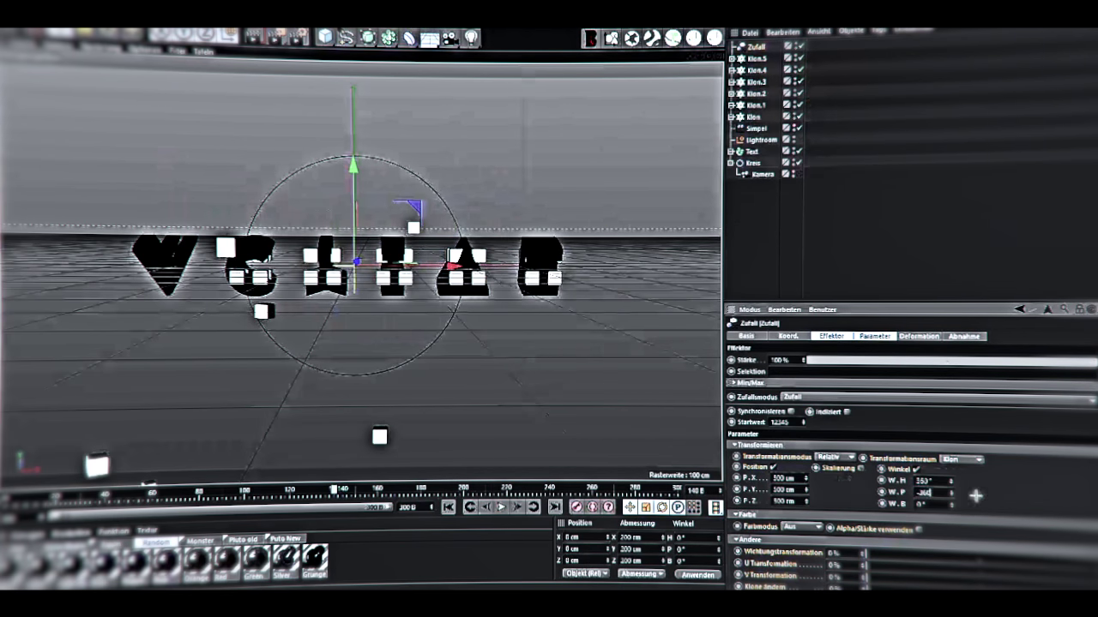
pyautogui.moveTo(851, 361); pyautogui.dragTo(943, 353)
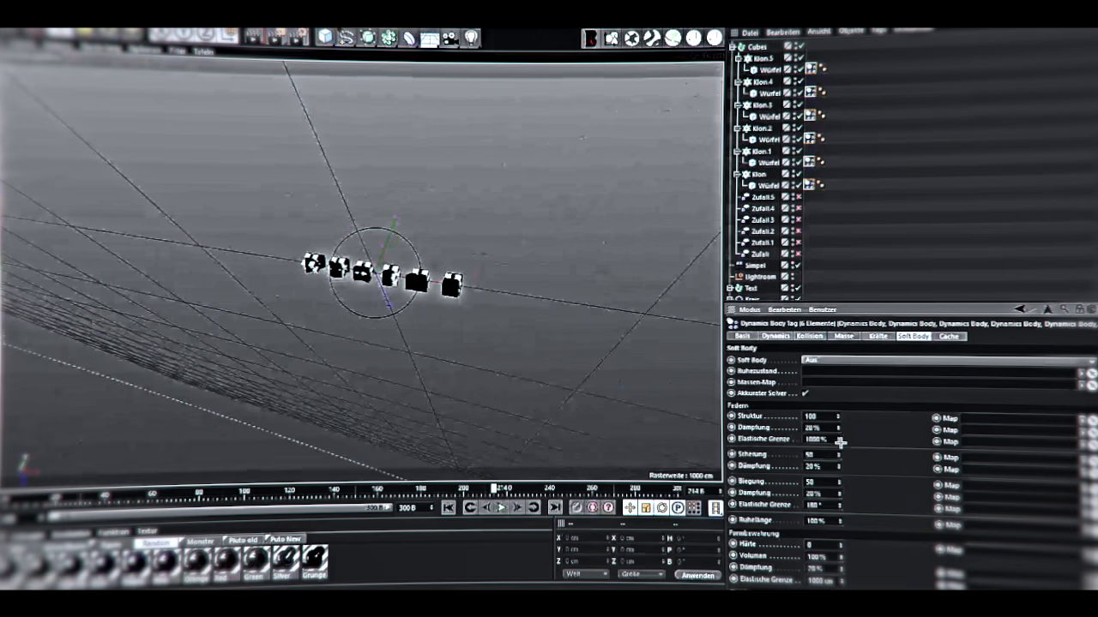
# Review Dynamics Body mass, cache and project settings, then enable dynamics on each cloner's cube.
pyautogui.click(832, 336)
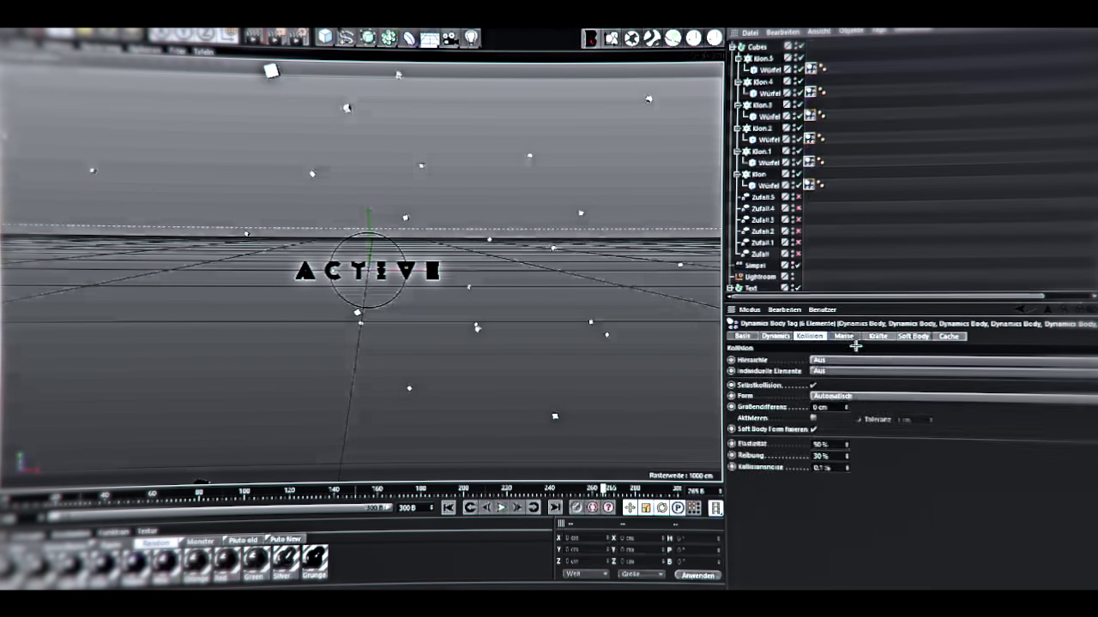
pyautogui.click(944, 334)
pyautogui.hotkey('ctrl', 'd')
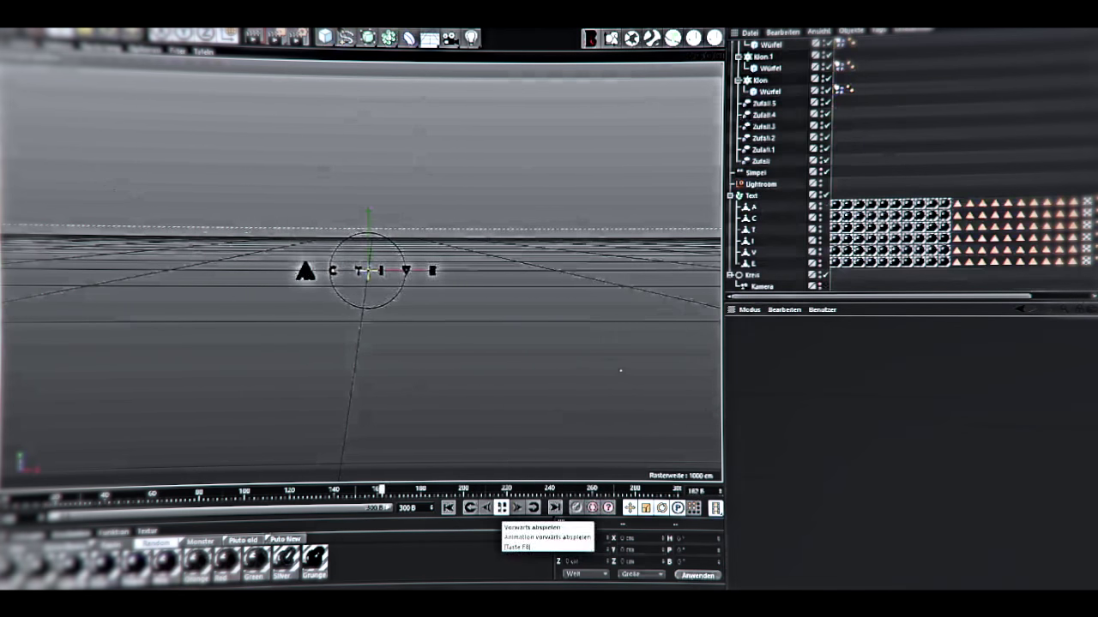
pyautogui.click(838, 89)
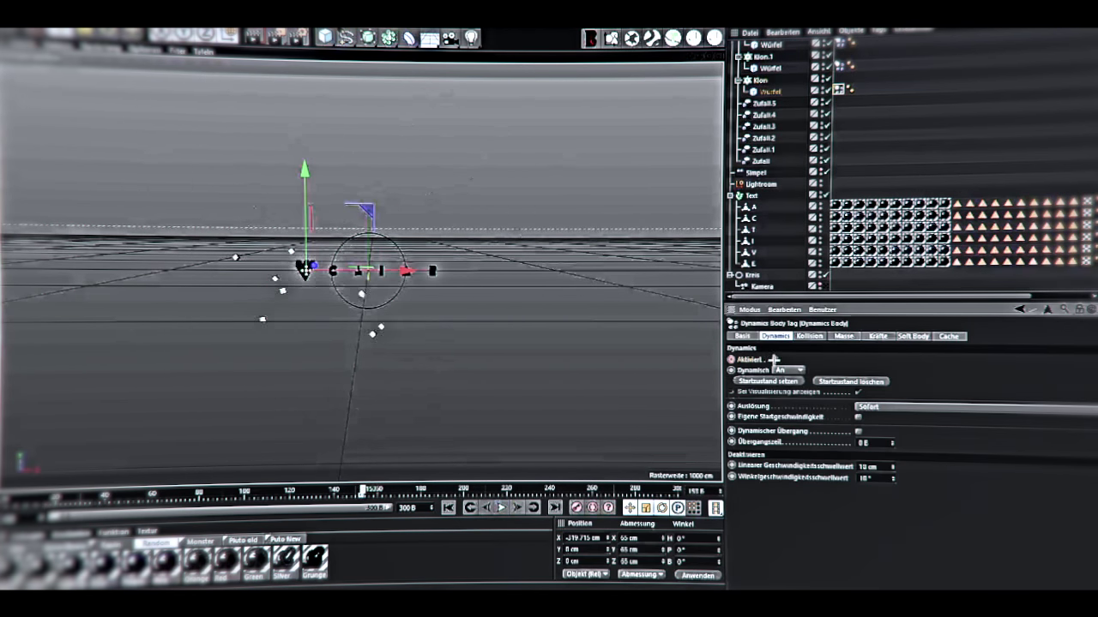
pyautogui.click(774, 360)
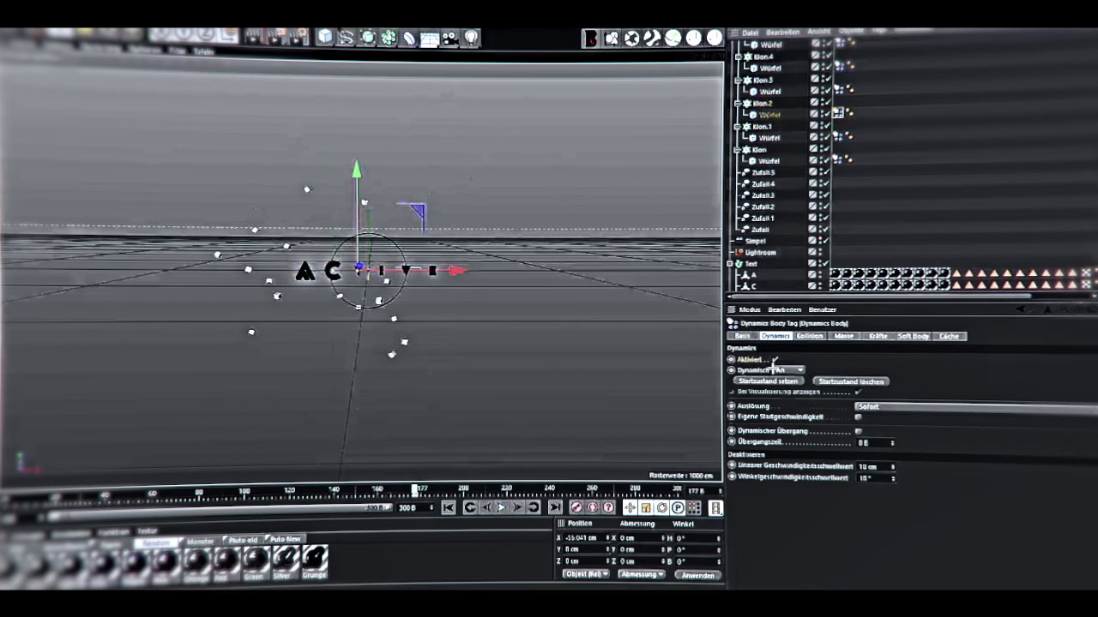
pyautogui.click(838, 89)
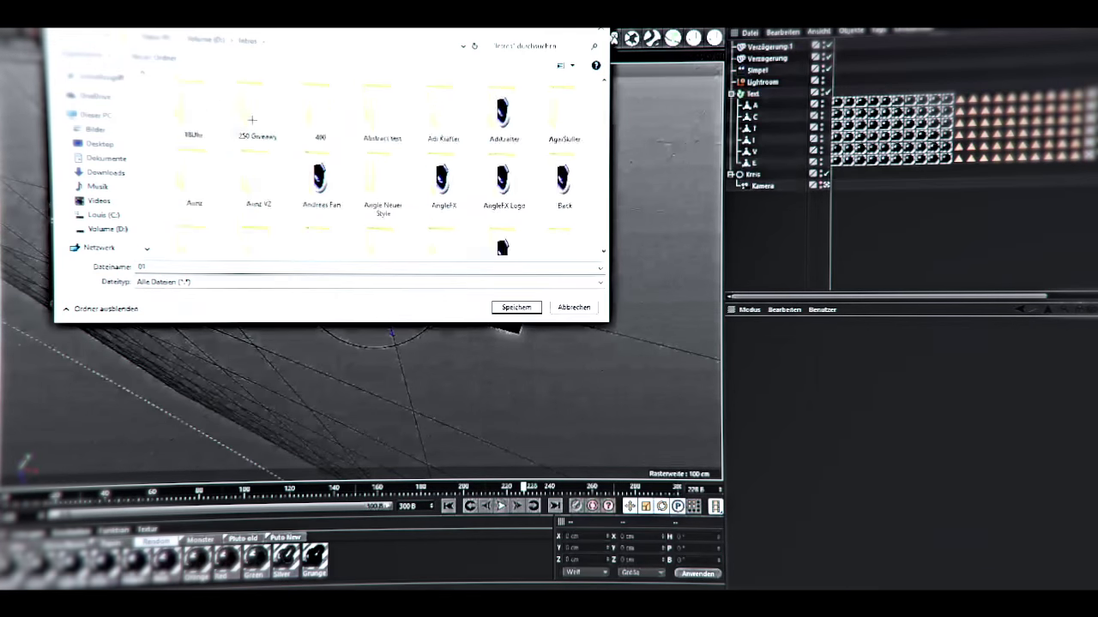
# Save the render as 'Active Intro' and start rendering the PNG sequence.
pyautogui.write('tro')
pyautogui.press('Return')
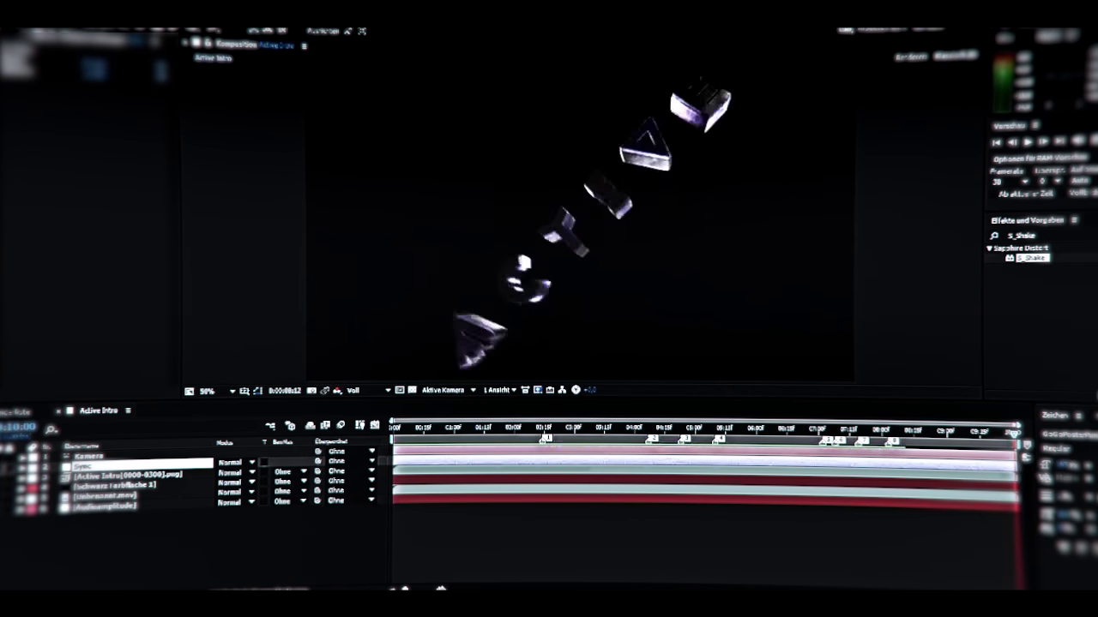
# At about 2 seconds 10 frames, apply Turbulentes Versetzen to the Sync layer.
pyautogui.click(533, 417)
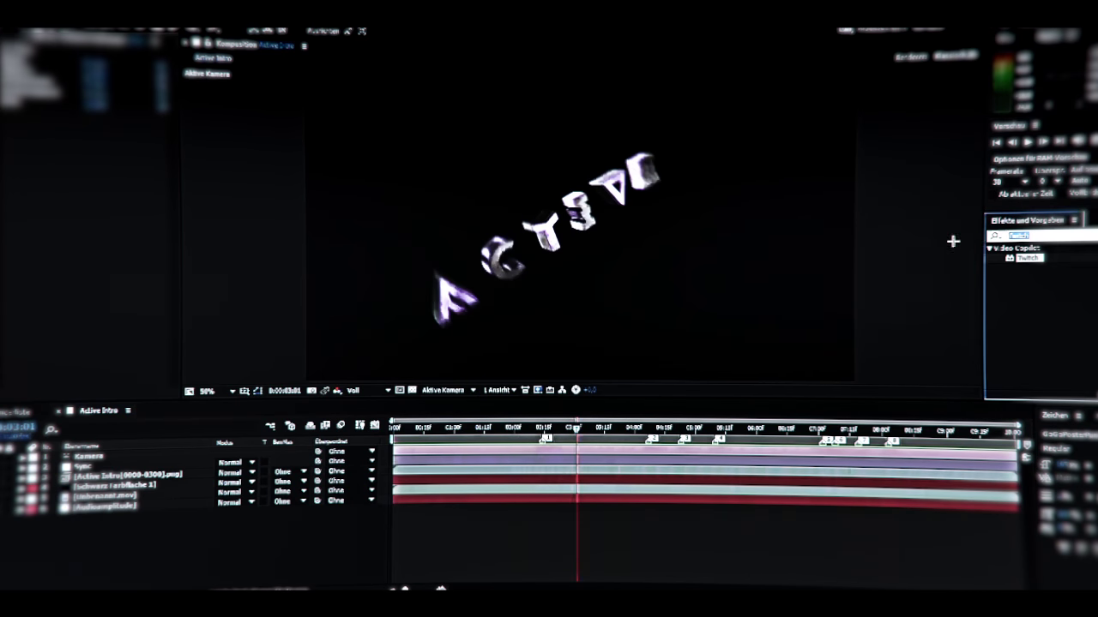
pyautogui.write('Turbulentes')
pyautogui.moveTo(1053, 278); pyautogui.dragTo(361, 261)
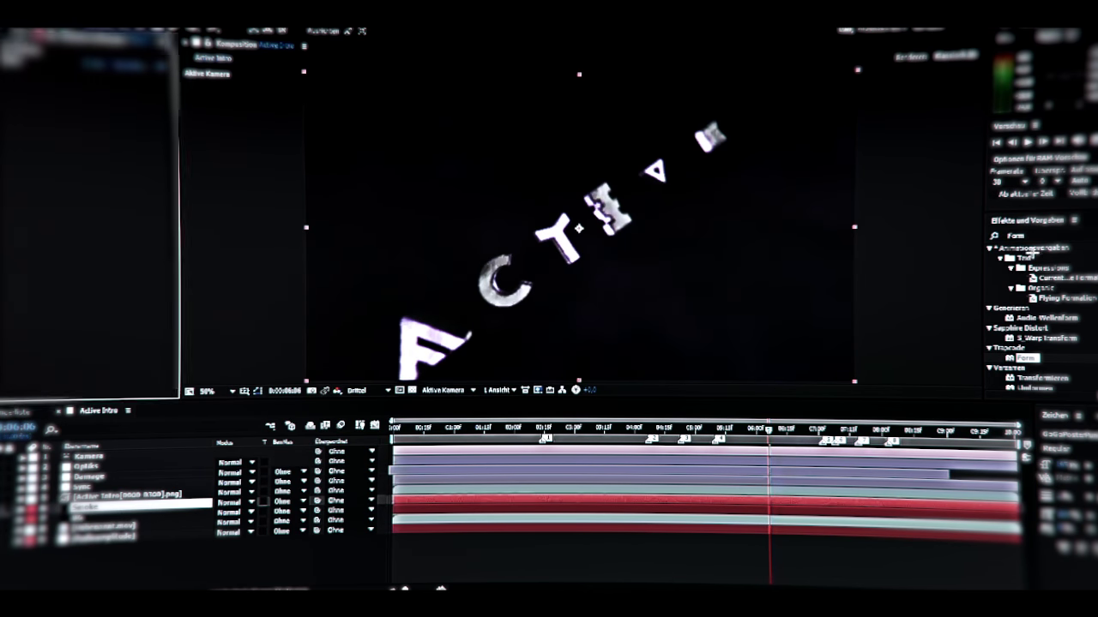
# Search Effects & Presets for 'Weich' and 'S_Fly' to build the particle layers.
pyautogui.write('Weich')
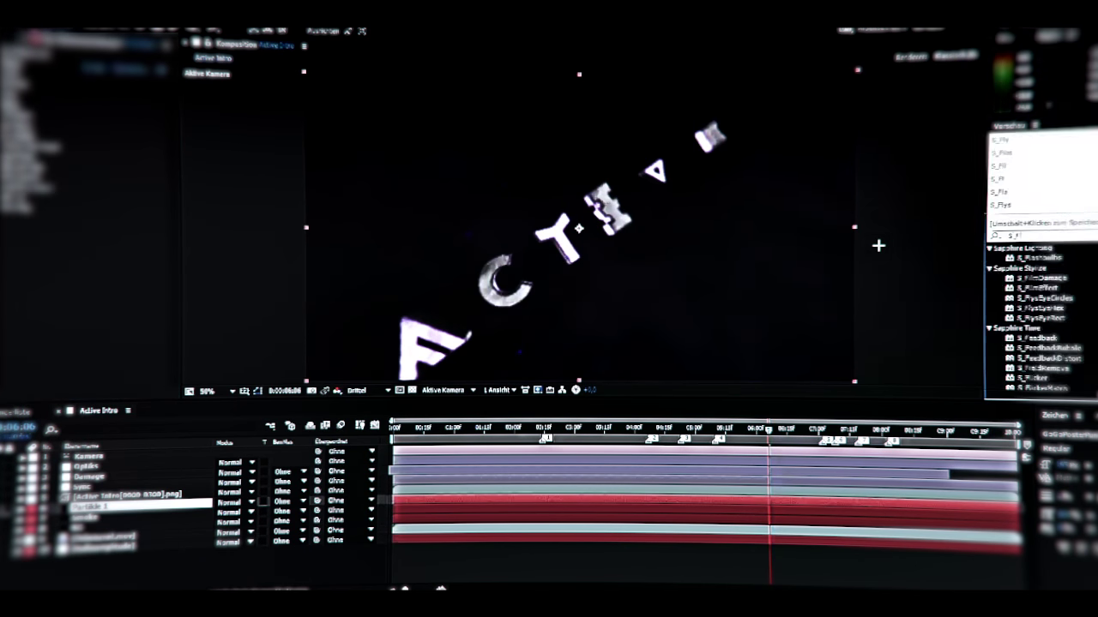
pyautogui.write('S_Fly')
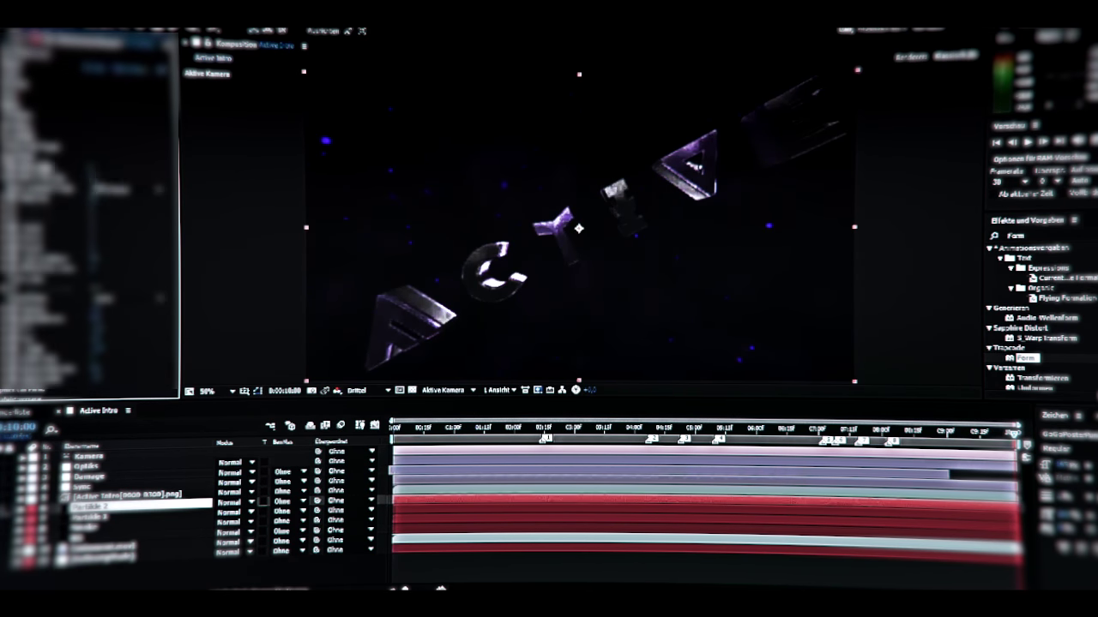
# Search for S_Warp, set the viewer to Full resolution, and RAM-preview the composite.
pyautogui.write('S_Warp')
pyautogui.hotkey('ctrl', 'j')
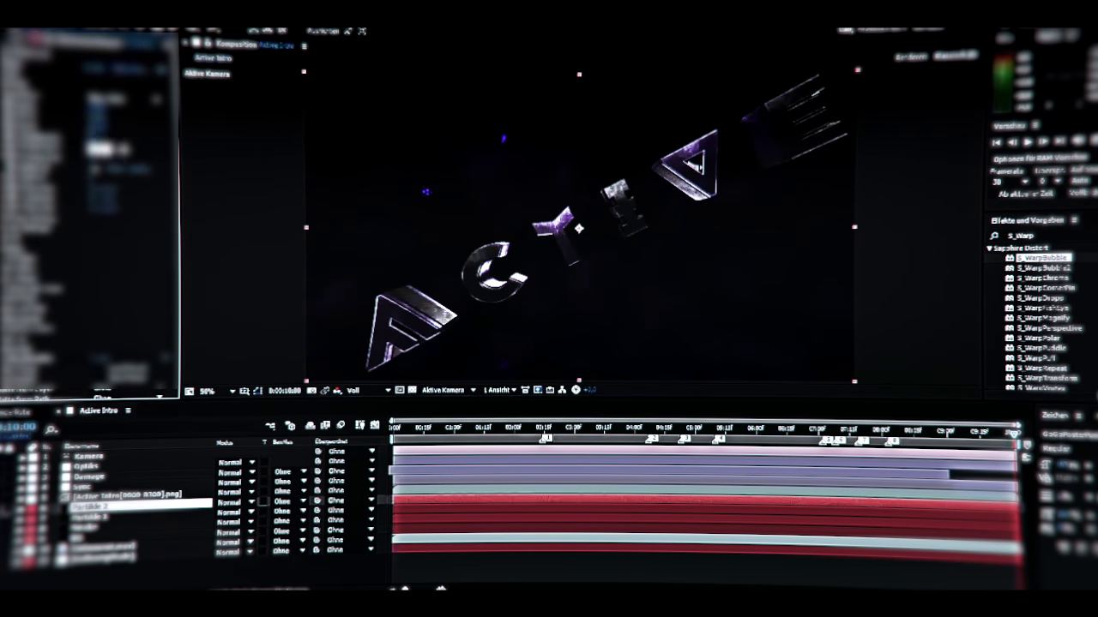
pyautogui.press('space')
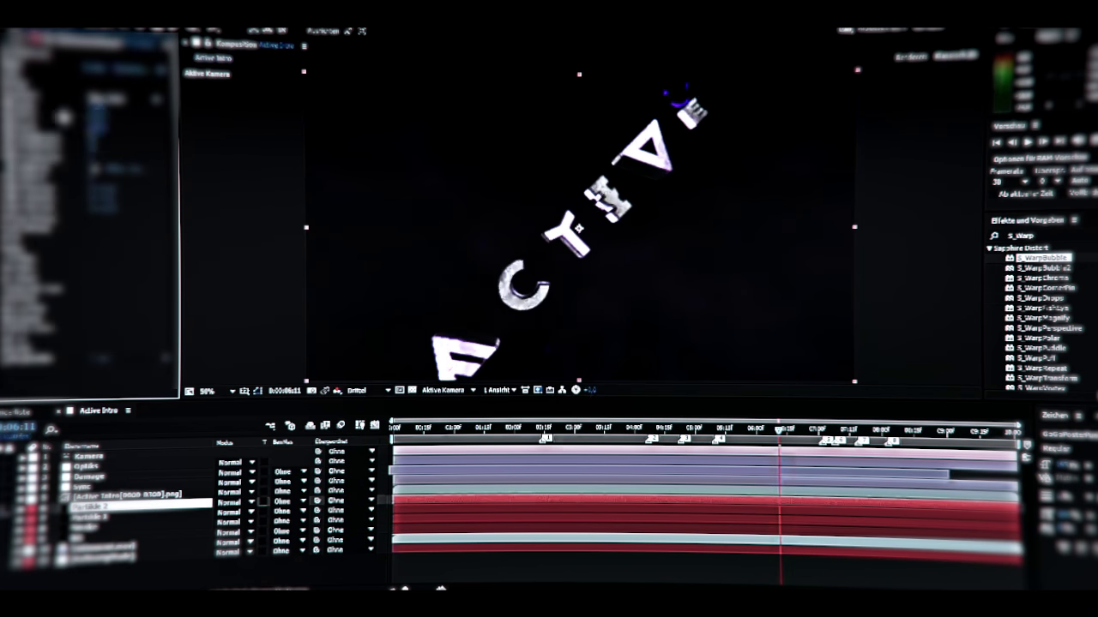
pyautogui.press('KP_0')
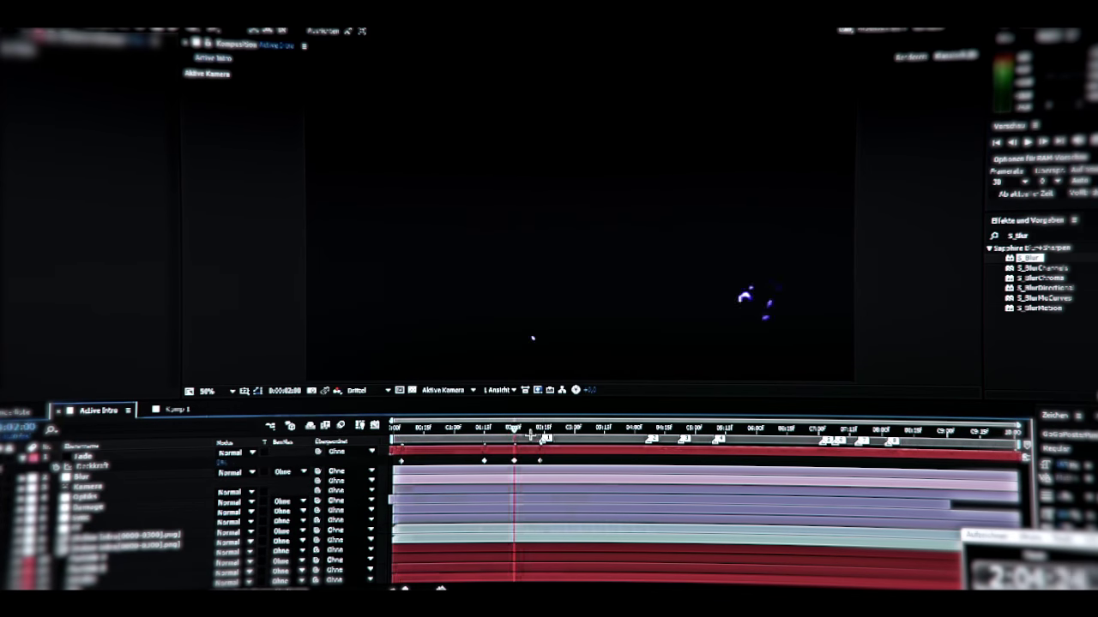
# Bring up the timeline context menu for adding a new layer.
pyautogui.rightClick(381, 476)
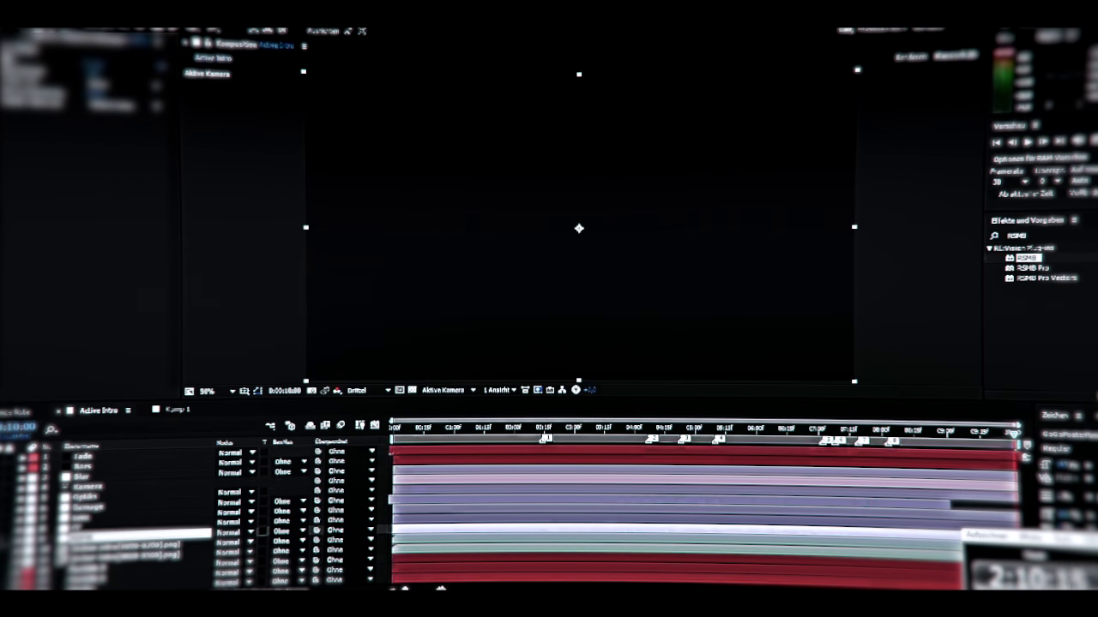
# Preview the composite, then select the Active Intro layer and preview it again.
pyautogui.press('space')
pyautogui.write('Transform')
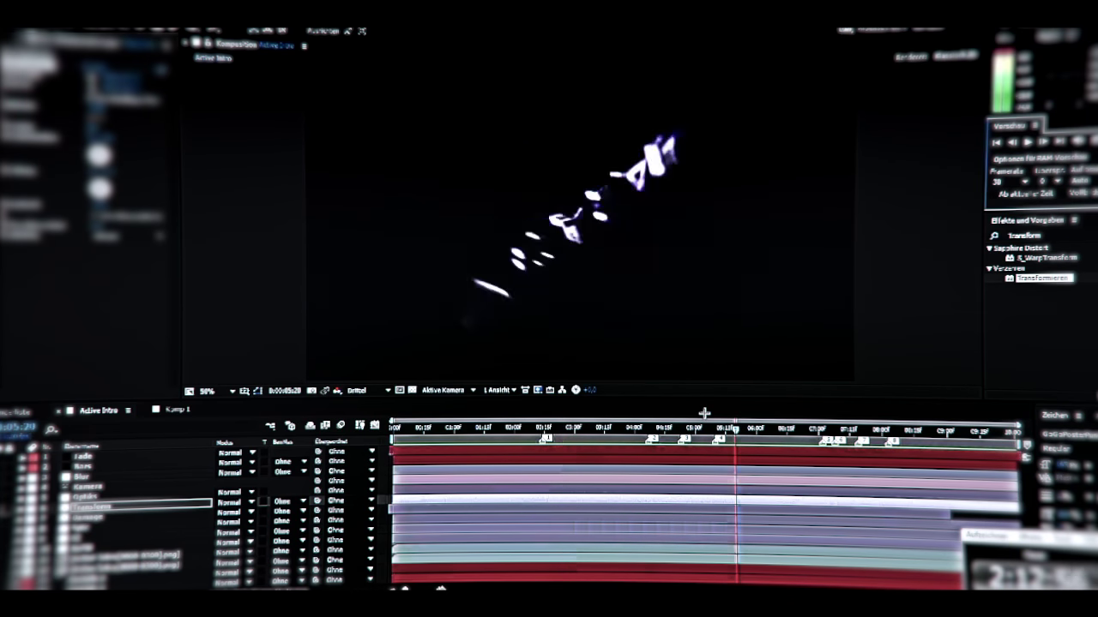
pyautogui.press('space')
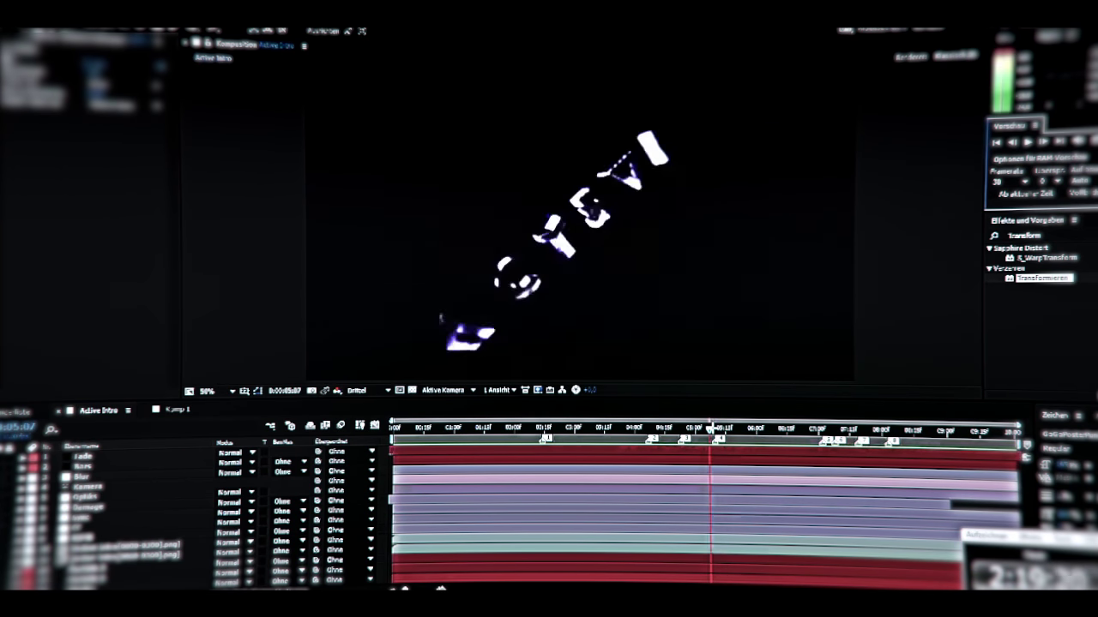
pyautogui.click(169, 543)
pyautogui.press('space')
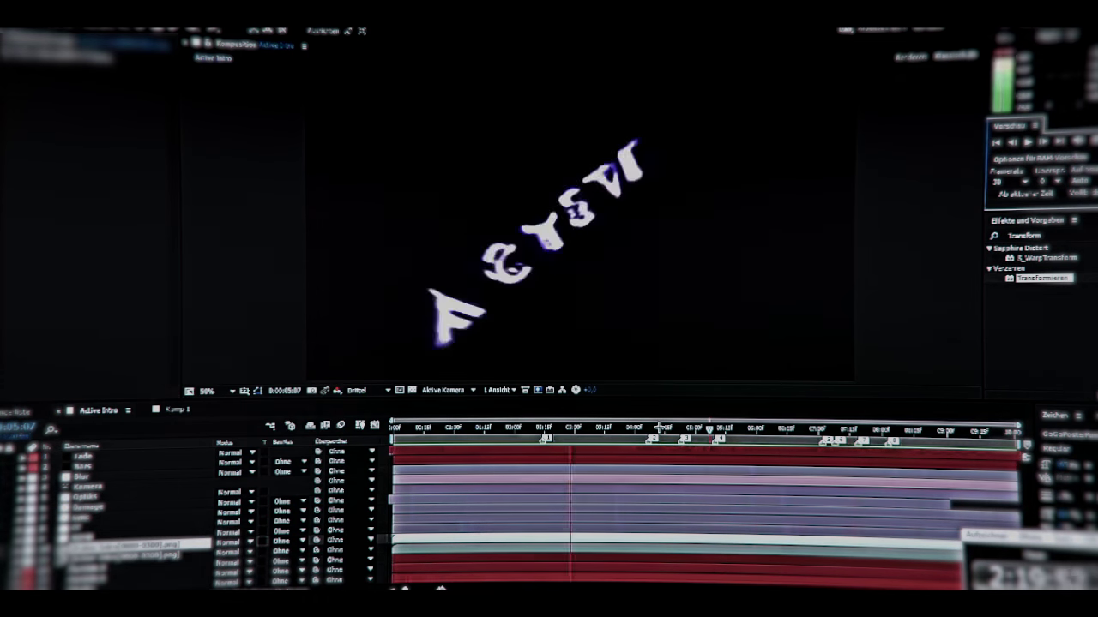